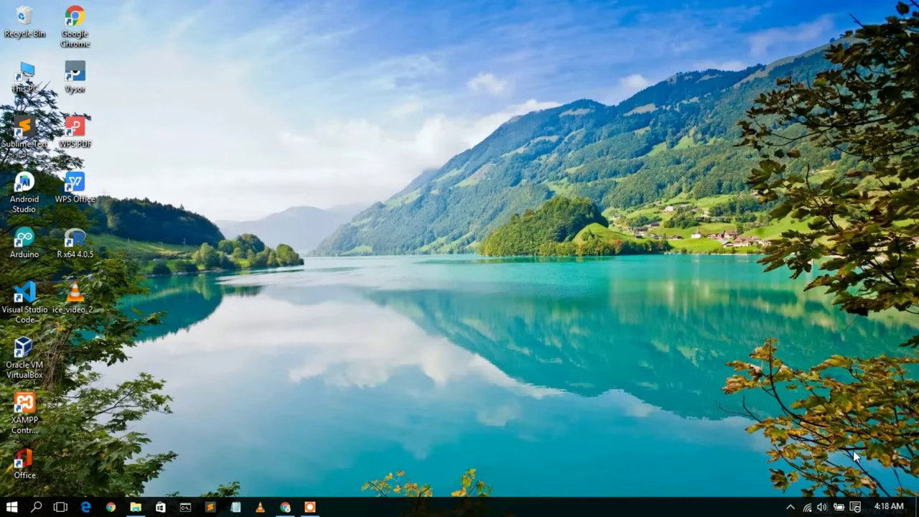
- In Chrome, search 'gimp download' and open the GIMP Downloads page at its Windows options
click(286, 507)
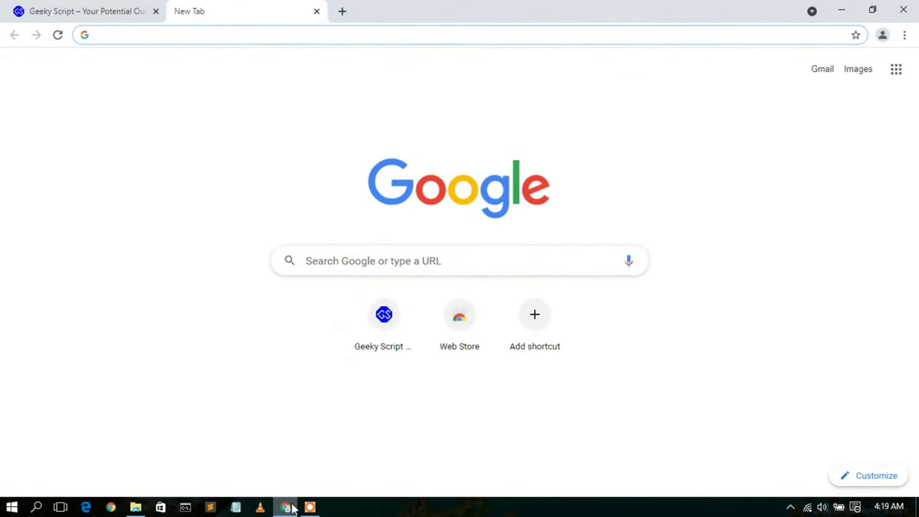
text(gimp d)
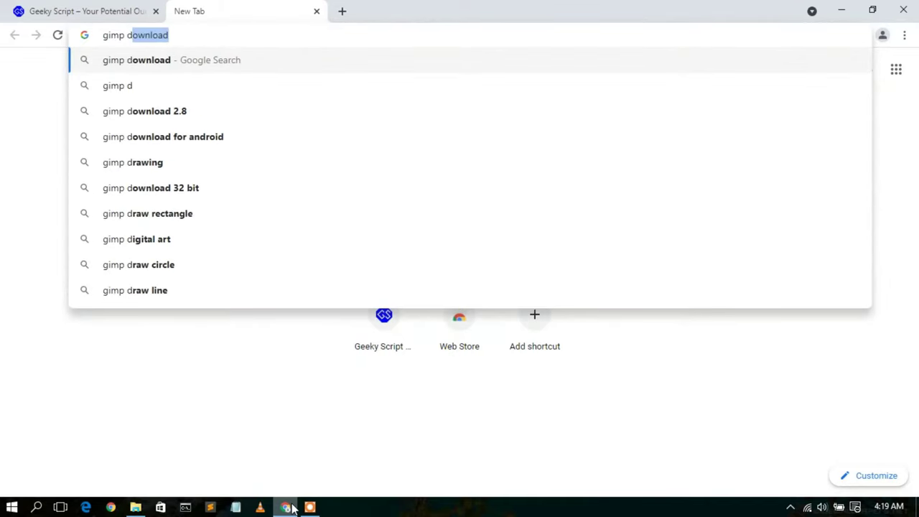
key(Return)
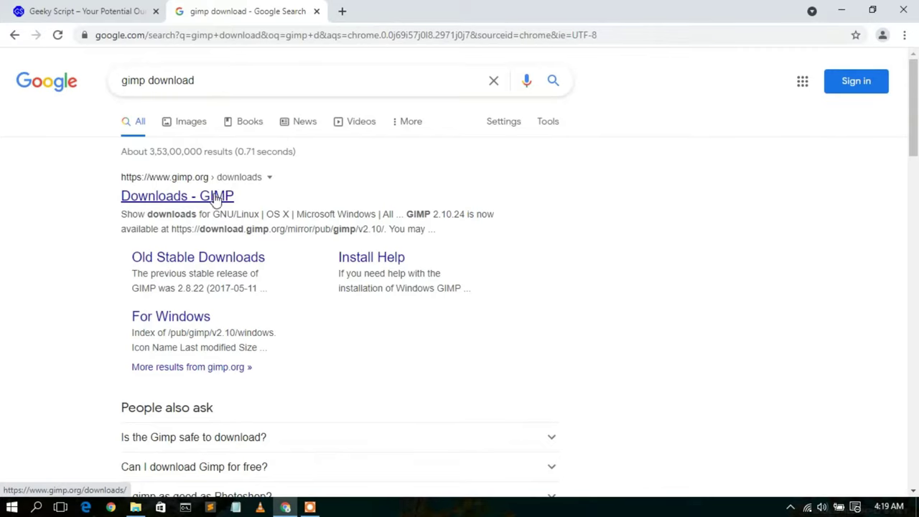
click(209, 201)
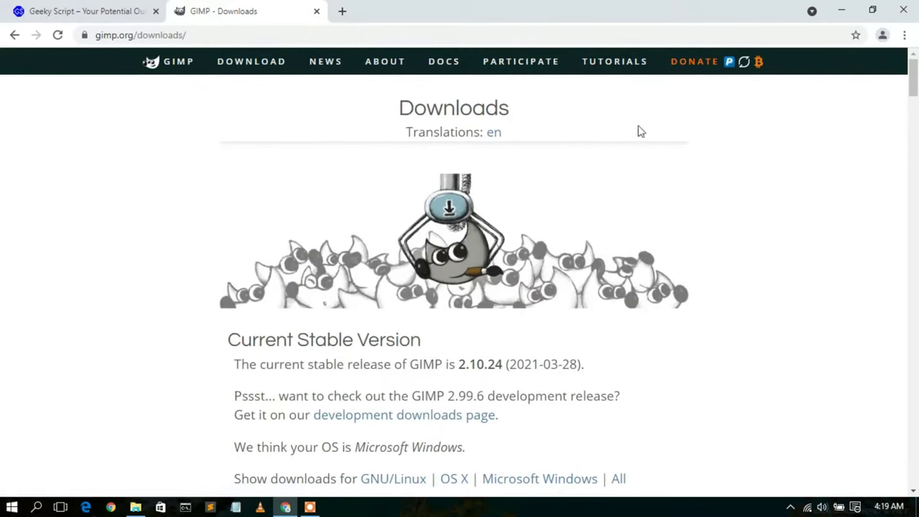
drag(916, 68, 915, 103)
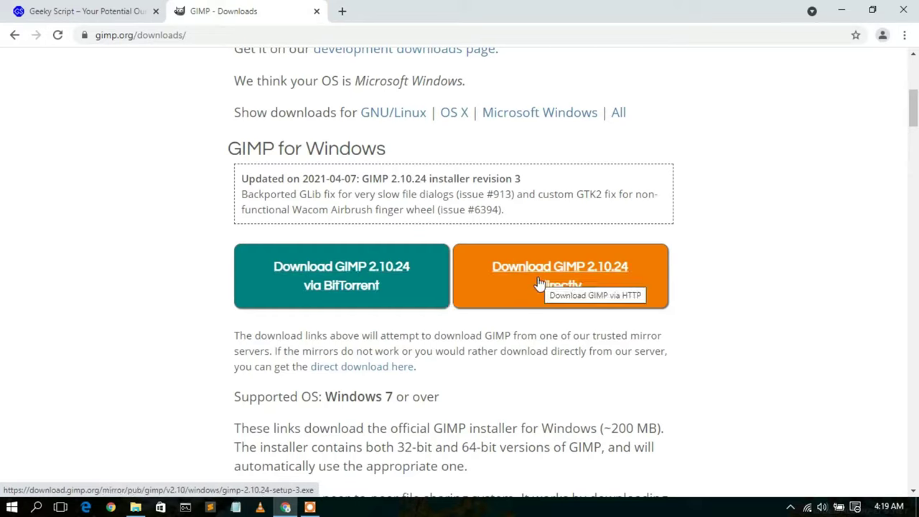
- Start, cancel and remove the GIMP 2.10.24 download, then switch to the Software folder in File Explorer
click(581, 268)
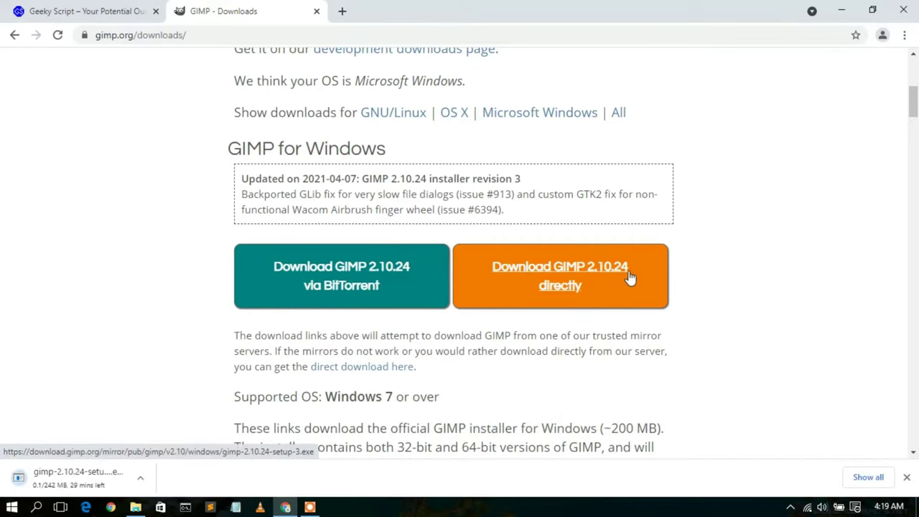
click(877, 478)
click(314, 236)
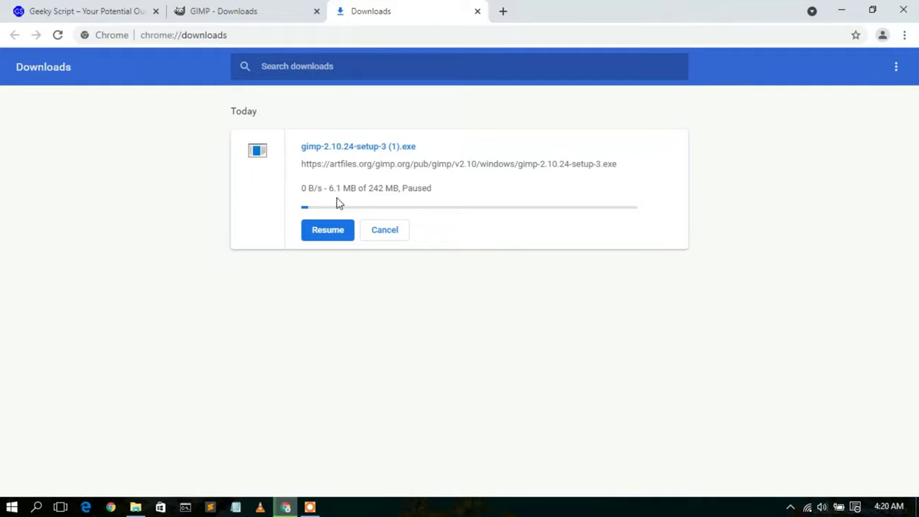
click(395, 231)
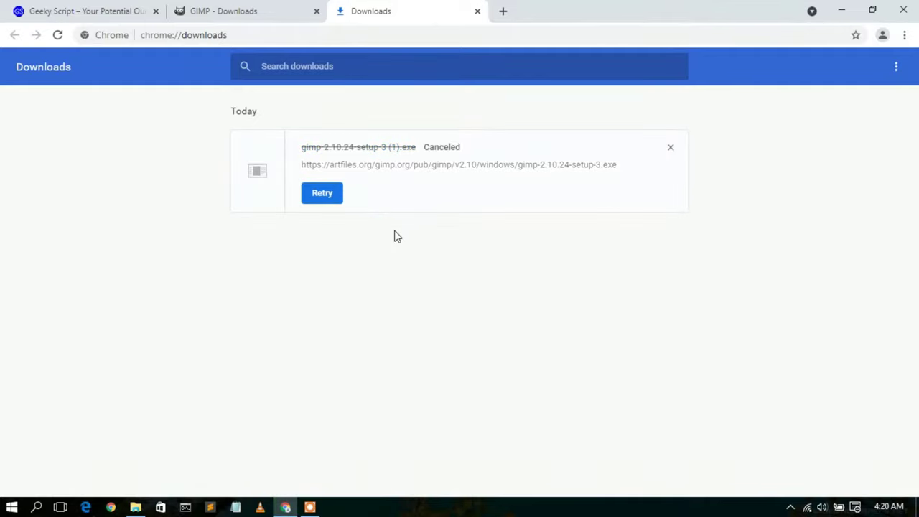
click(672, 148)
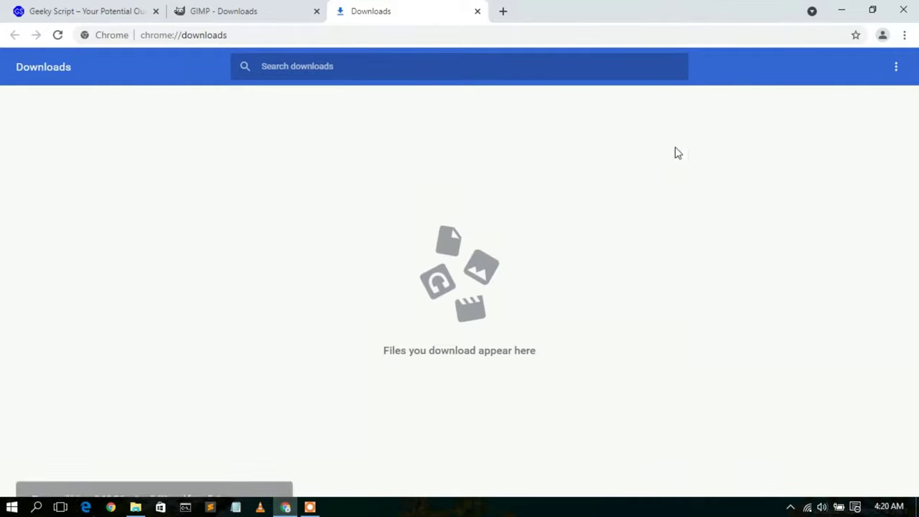
click(845, 8)
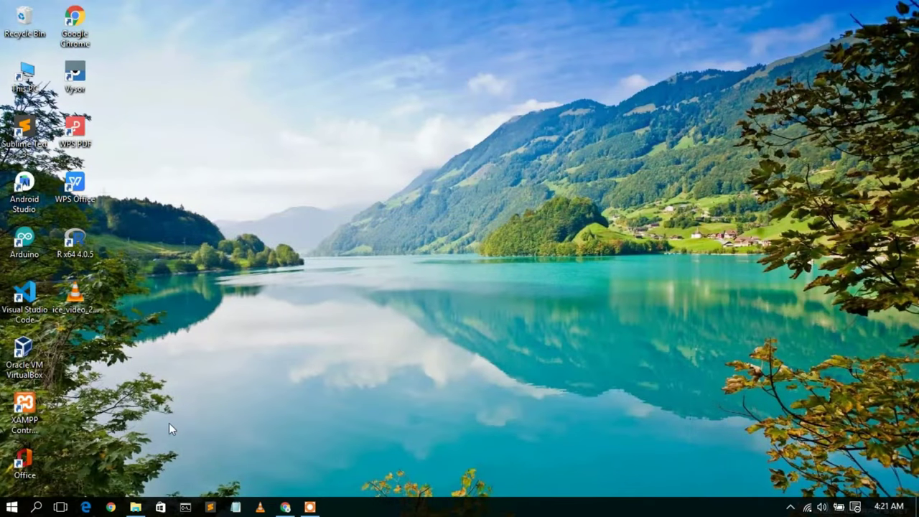
click(135, 507)
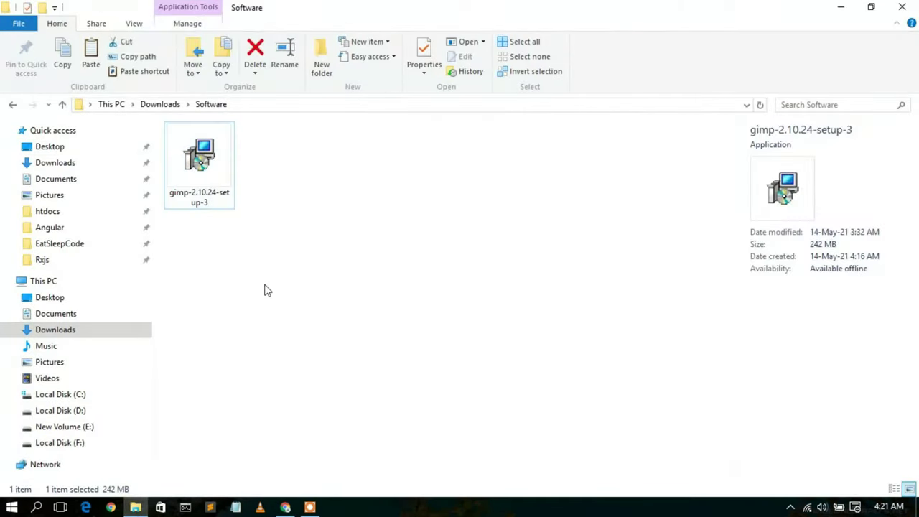
- Launch gimp-2.10.24-setup-3 from the Software folder and choose to install for all users
click(183, 154)
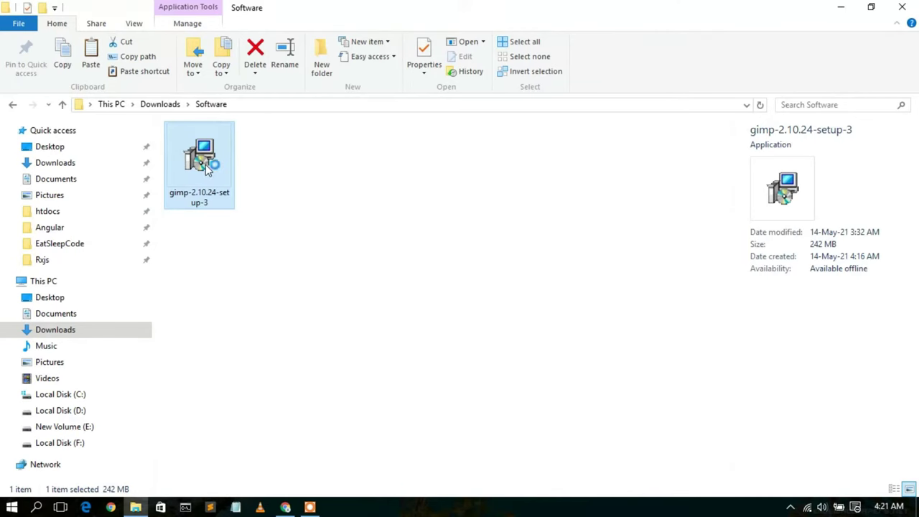
click(849, 9)
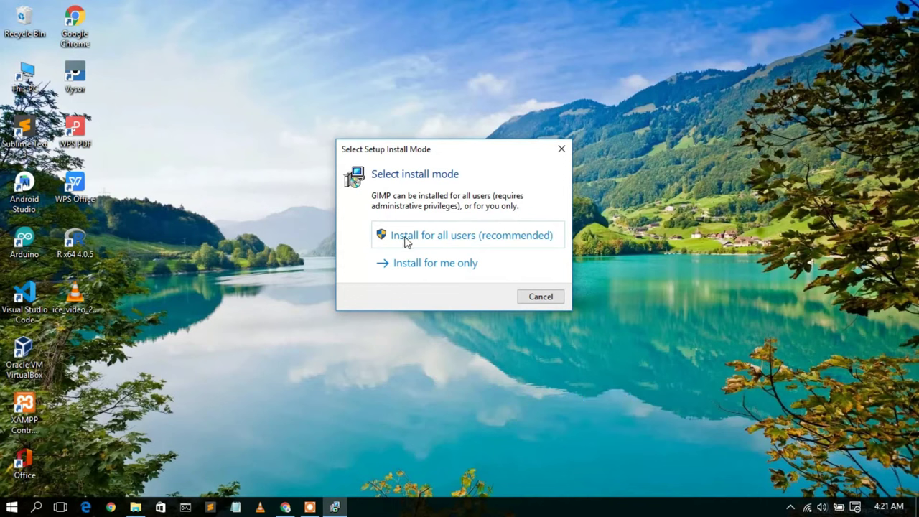
click(507, 238)
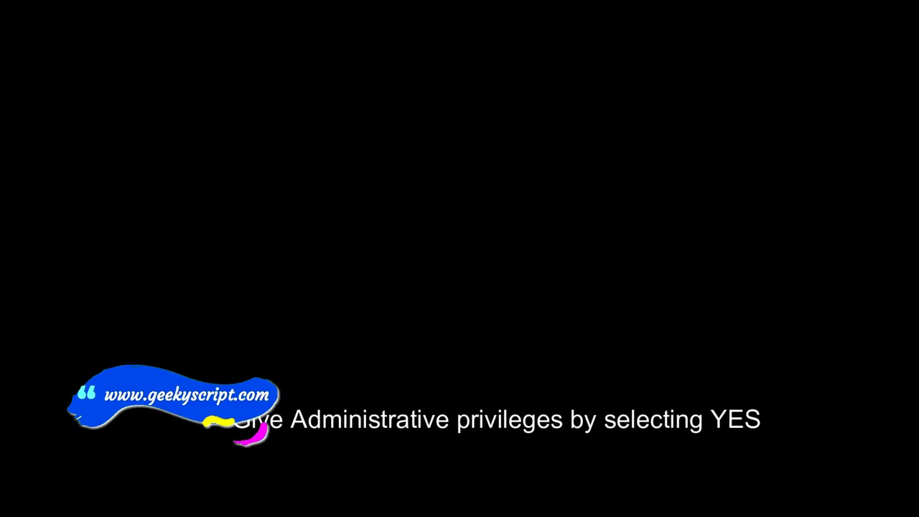
- Grant administrator rights, confirm English as the setup language, and choose a customized installation
click(516, 284)
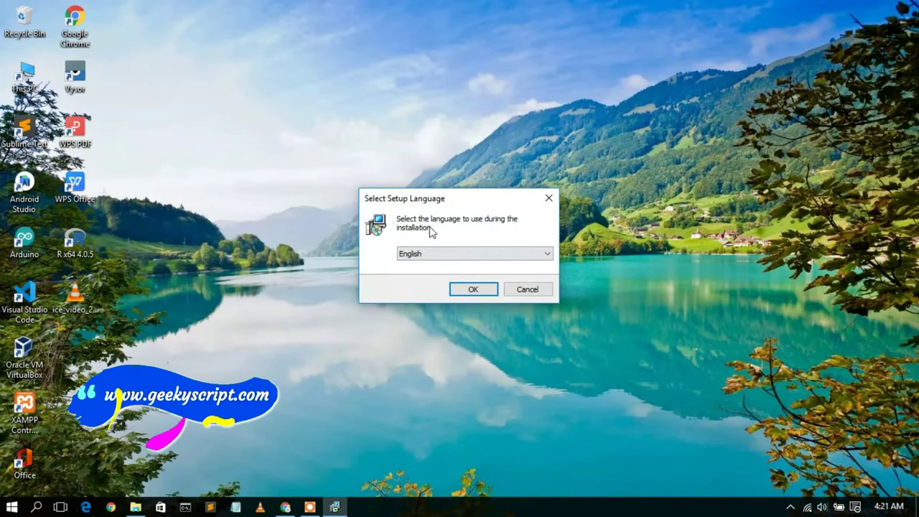
click(475, 255)
mouse_move(545, 299)
mouse_down()
mouse_move(547, 365)
mouse_move(548, 294)
mouse_up()
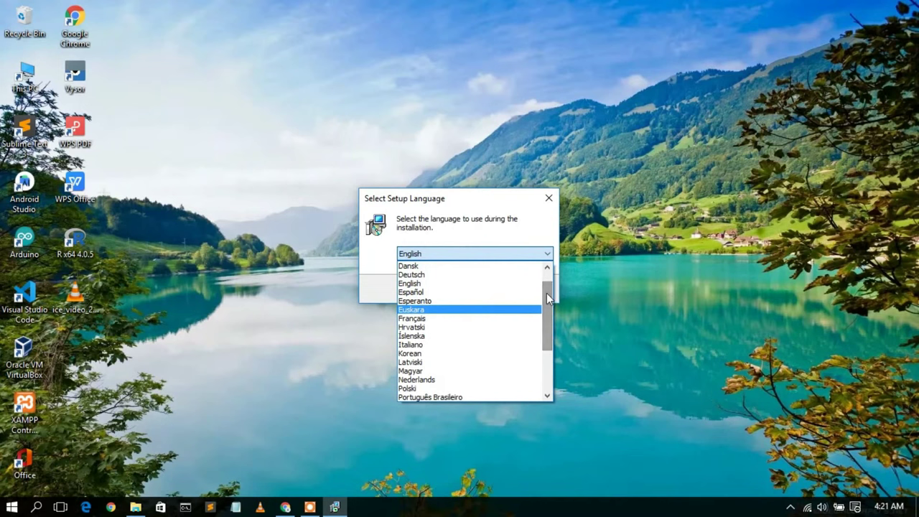
click(460, 290)
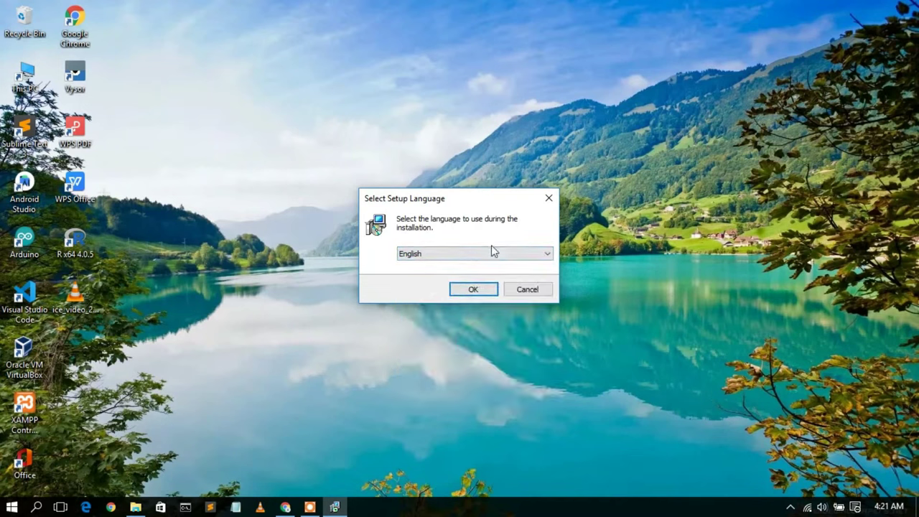
click(477, 288)
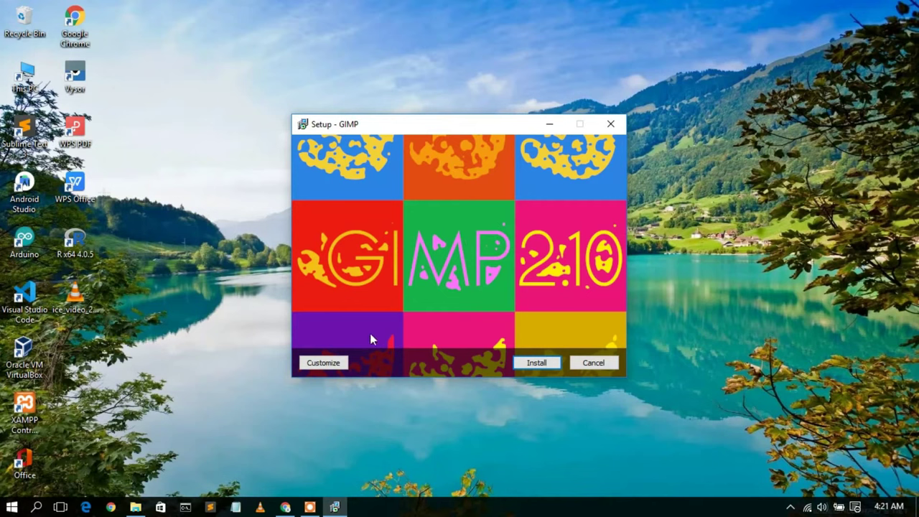
click(334, 361)
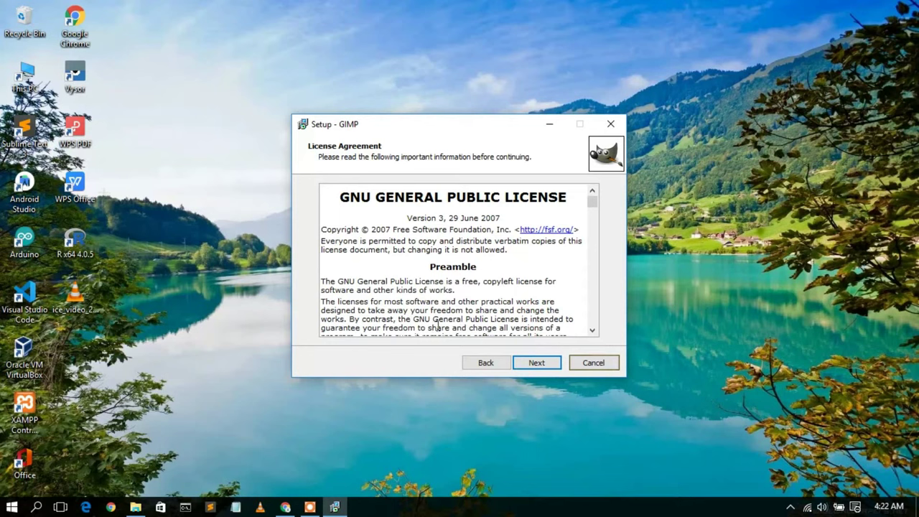
- Accept the license and keep the default C:\Program Files\GIMP 2 install folder
drag(593, 197, 592, 266)
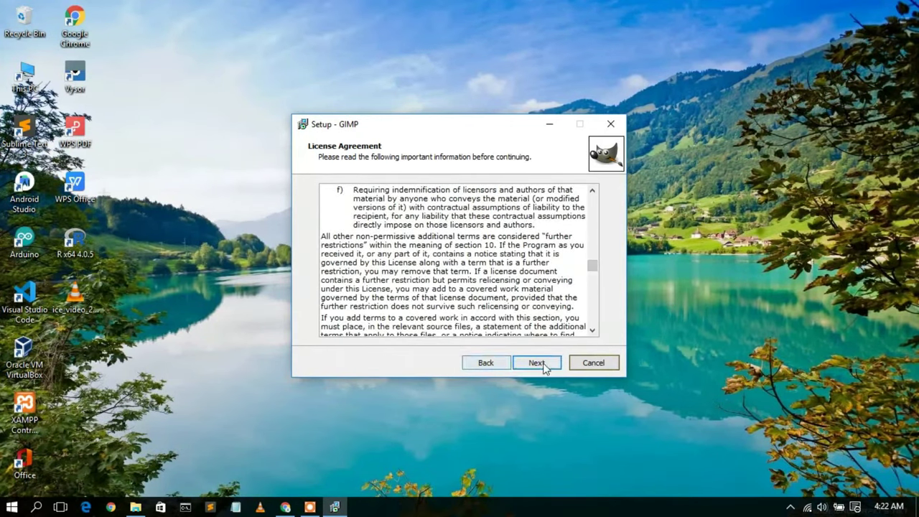
click(536, 363)
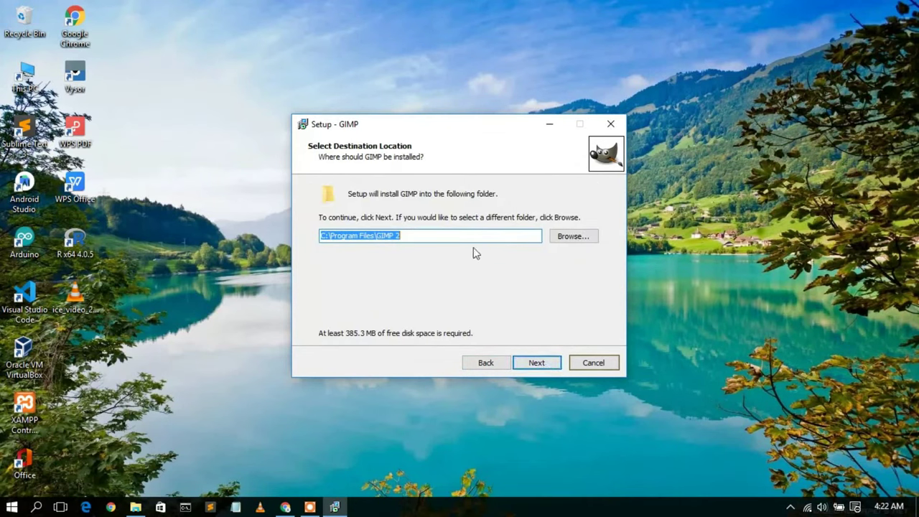
click(407, 235)
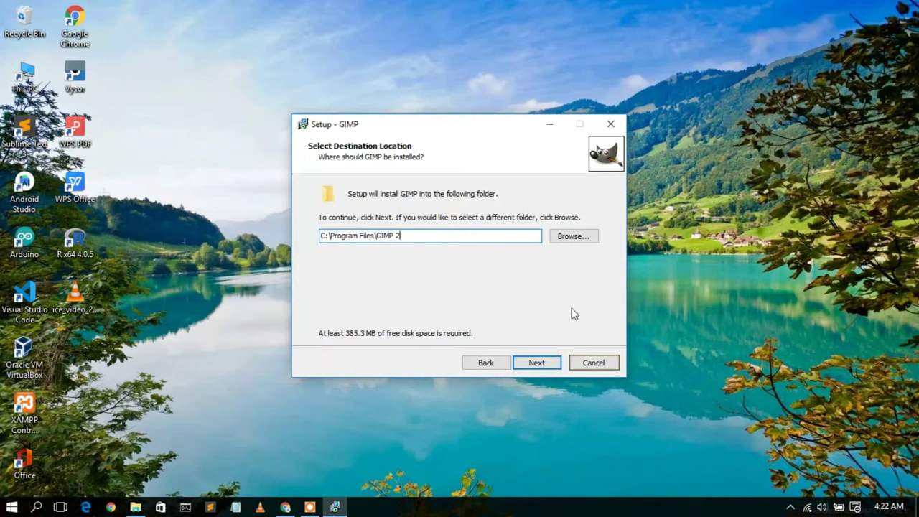
click(537, 364)
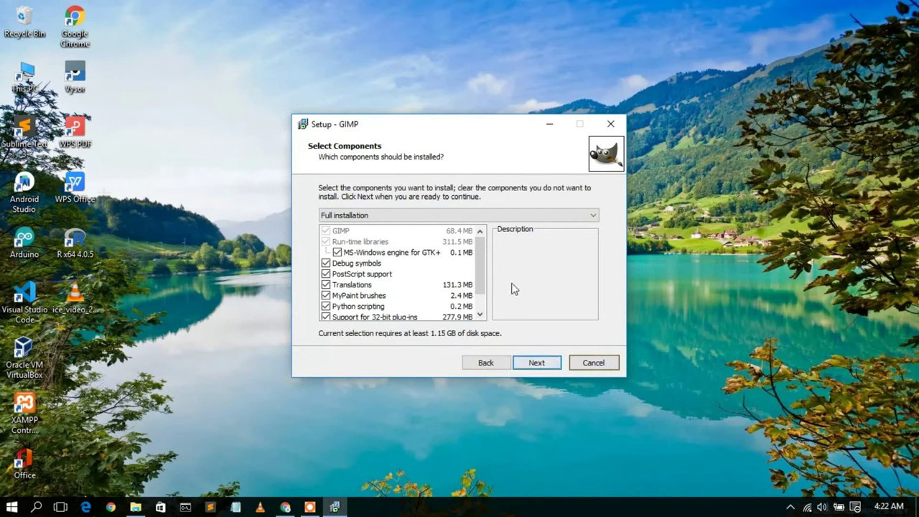
- Keep the full component set, add a desktop icon, and start the installation
drag(482, 255, 479, 285)
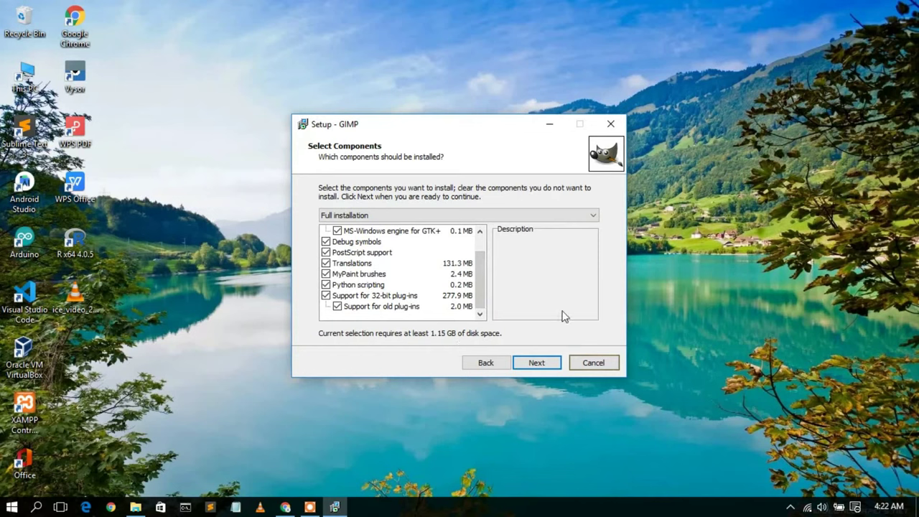
click(550, 364)
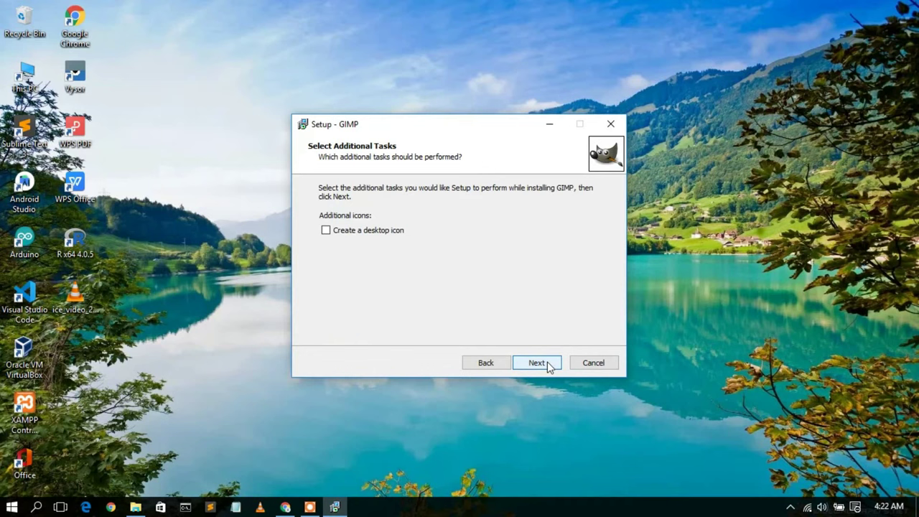
click(376, 234)
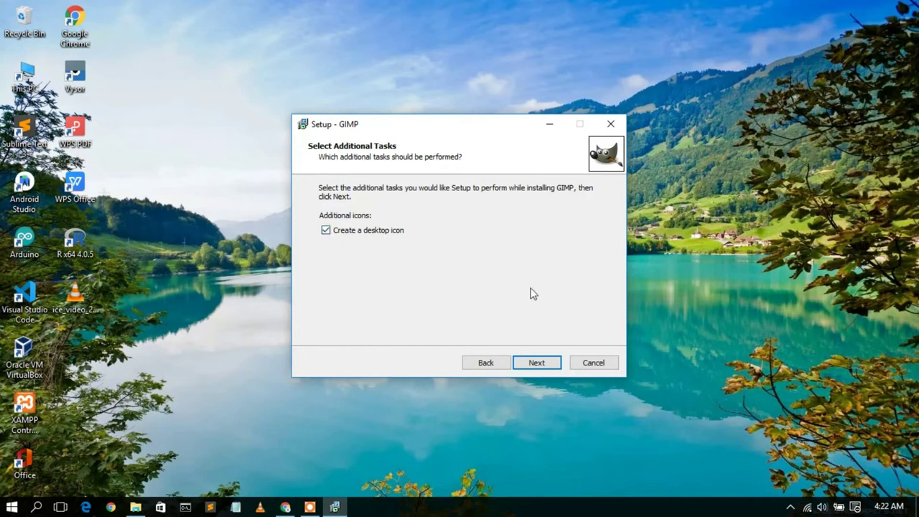
click(540, 365)
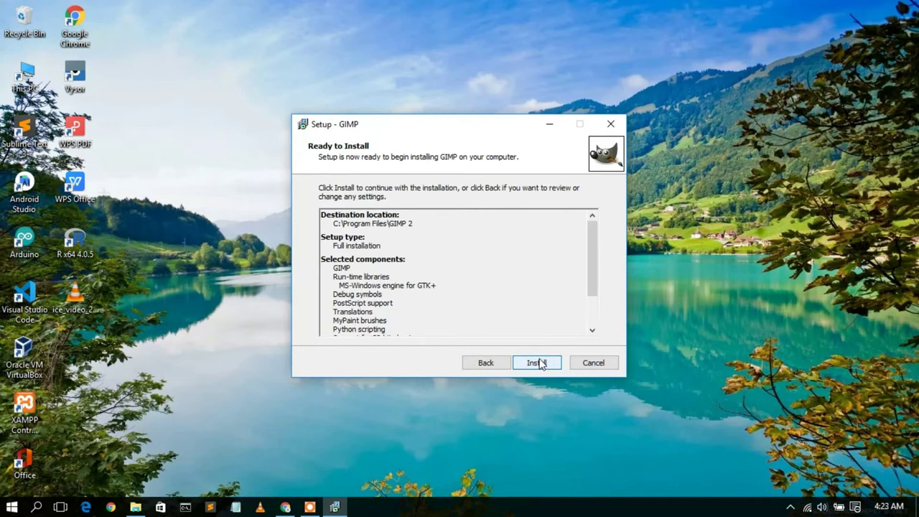
click(540, 364)
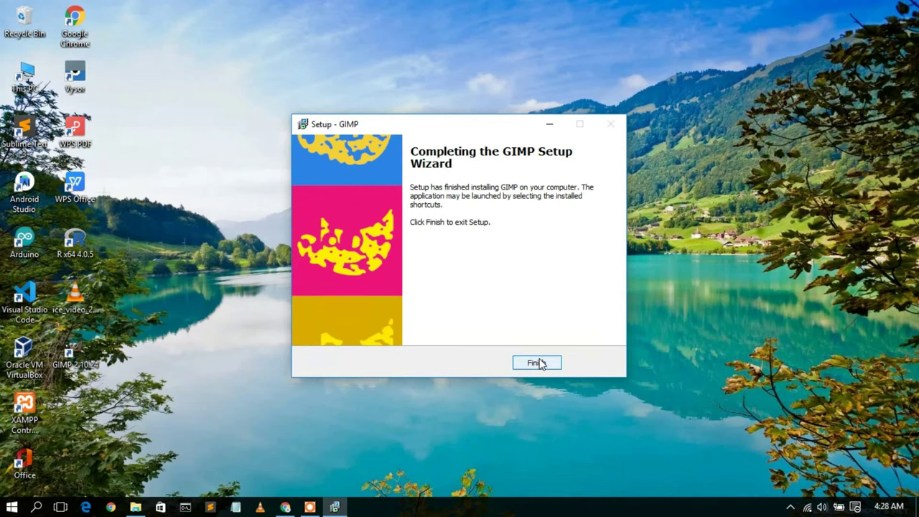
- Close the finished setup wizard and reposition the GIMP 2.10.24 desktop icon
click(540, 364)
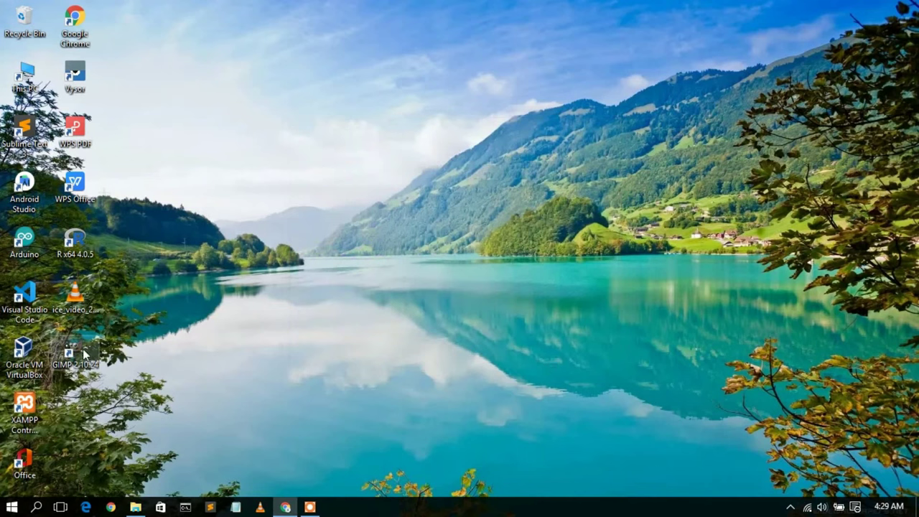
drag(72, 353, 188, 127)
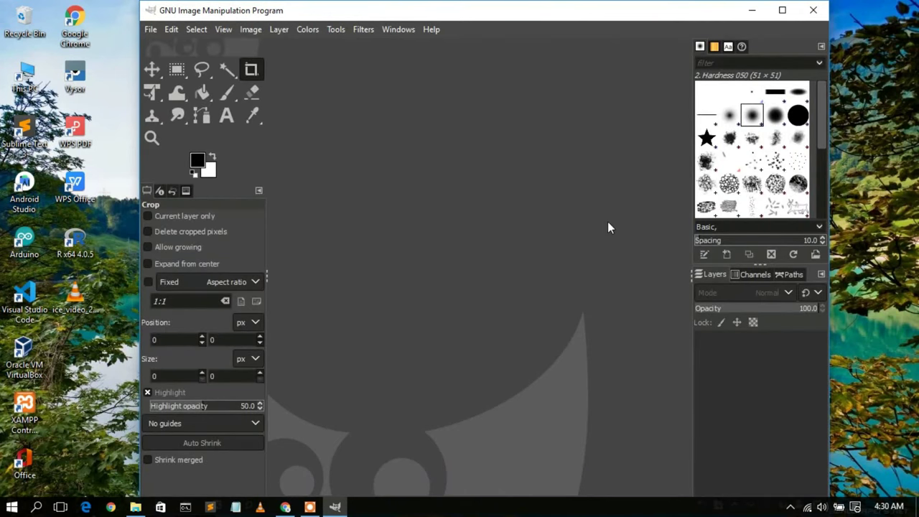
- Maximize the GIMP 2.10 main window to fill the screen
click(782, 10)
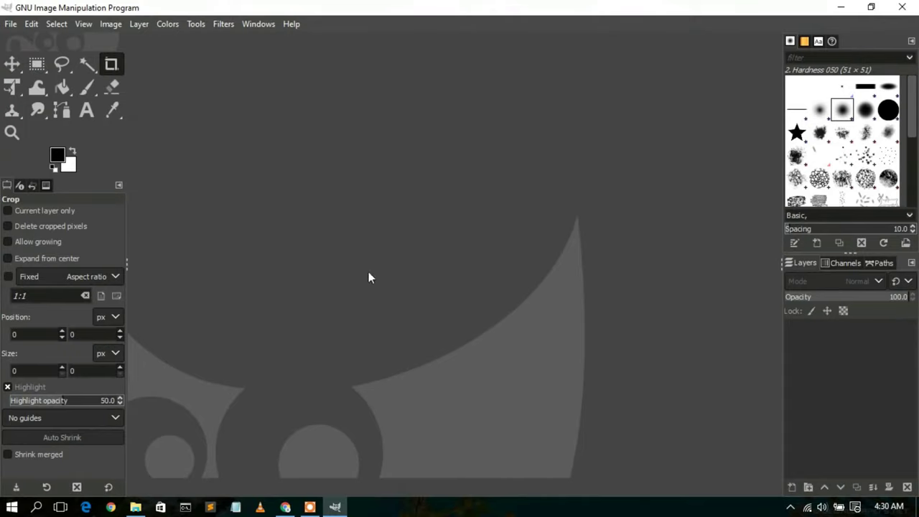
- Create a new image from the A4 (300 ppi) template, 209.97 × 297.01 mm
click(10, 23)
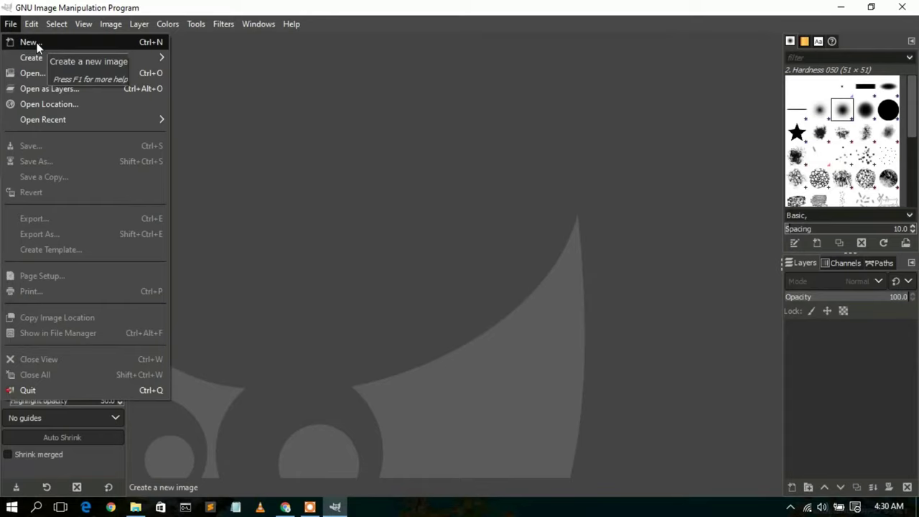
click(29, 43)
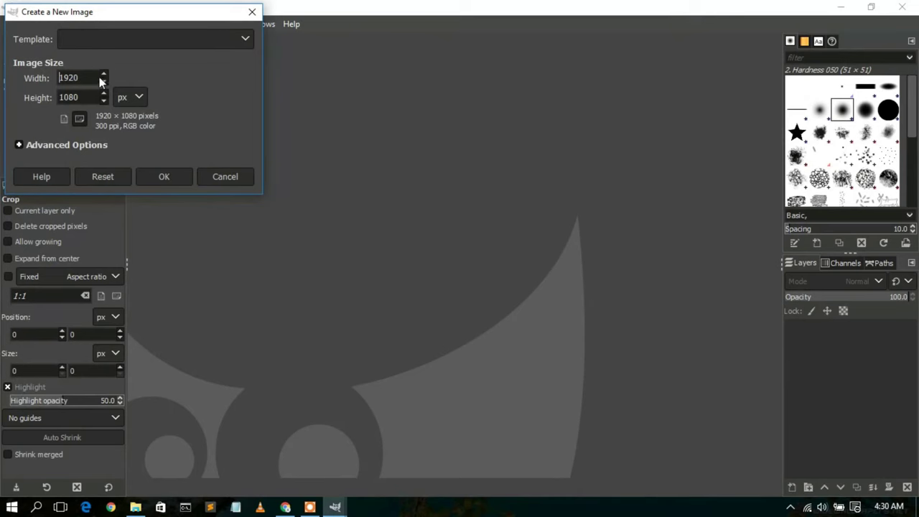
drag(112, 17, 319, 42)
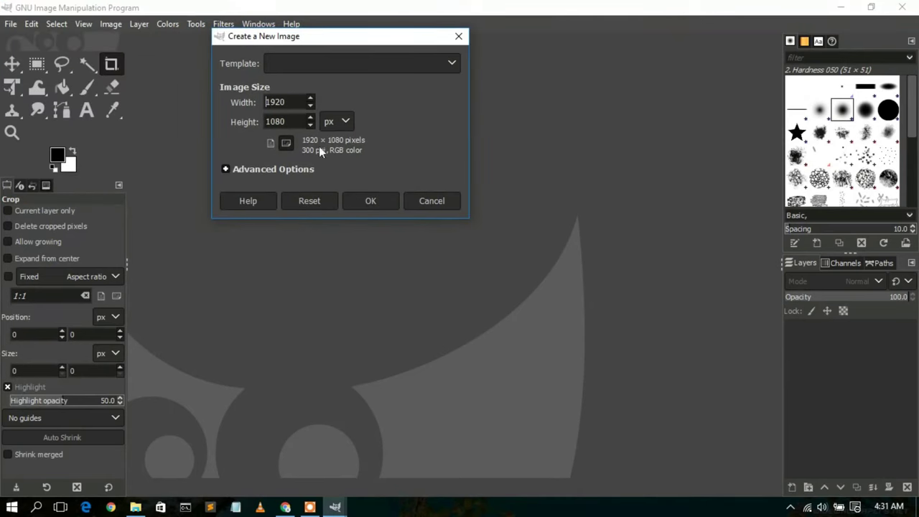
click(341, 63)
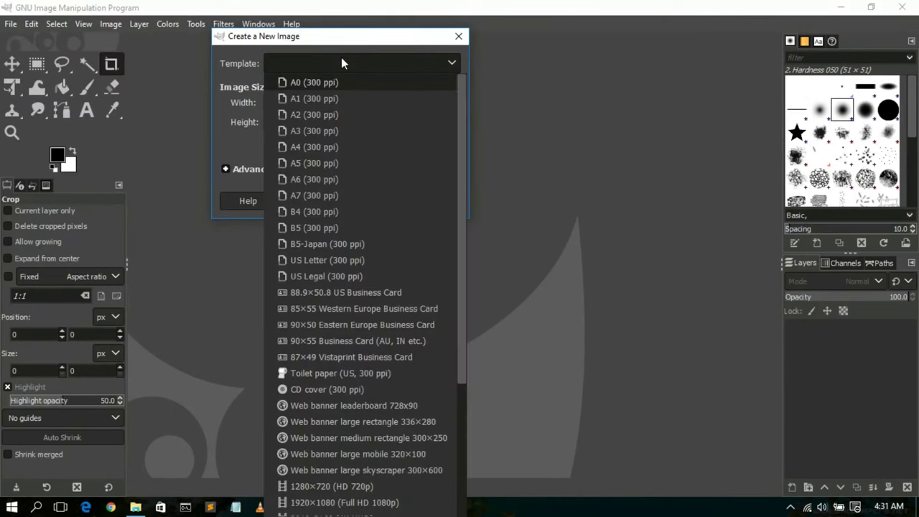
click(329, 147)
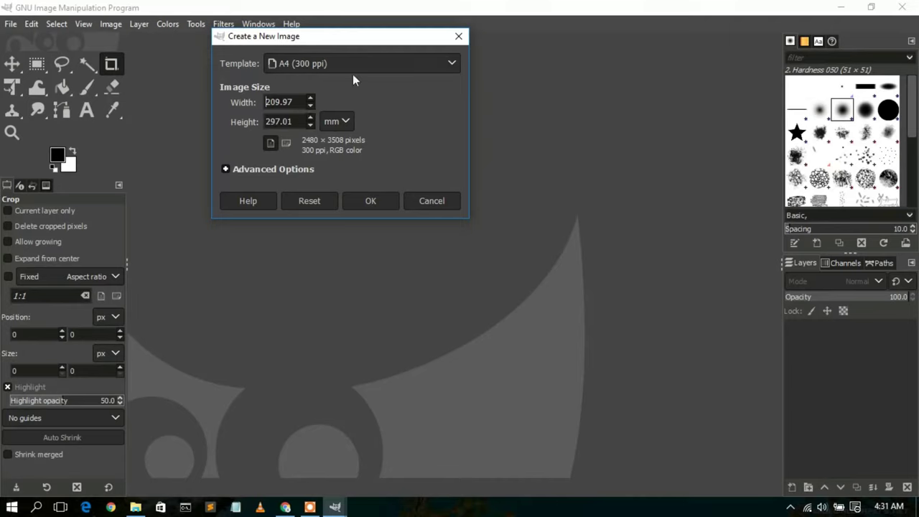
click(384, 201)
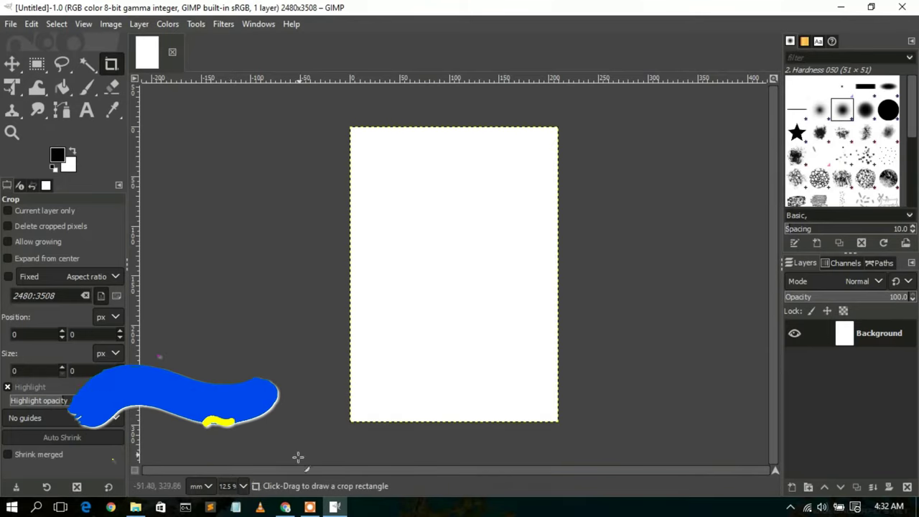
- Switch from GIMP back to the Chrome window
click(285, 508)
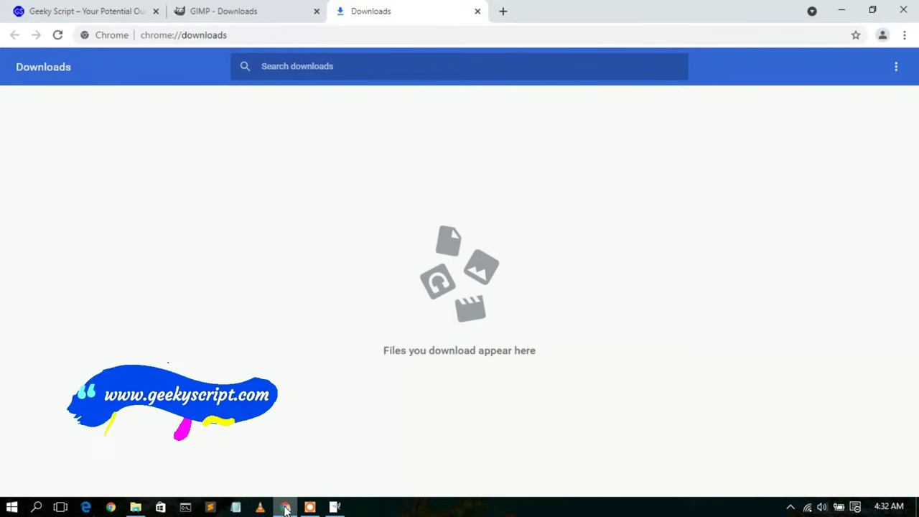
- Scroll through the Geeky Script homepage, then minimize Chrome to return to the GIMP canvas
click(103, 7)
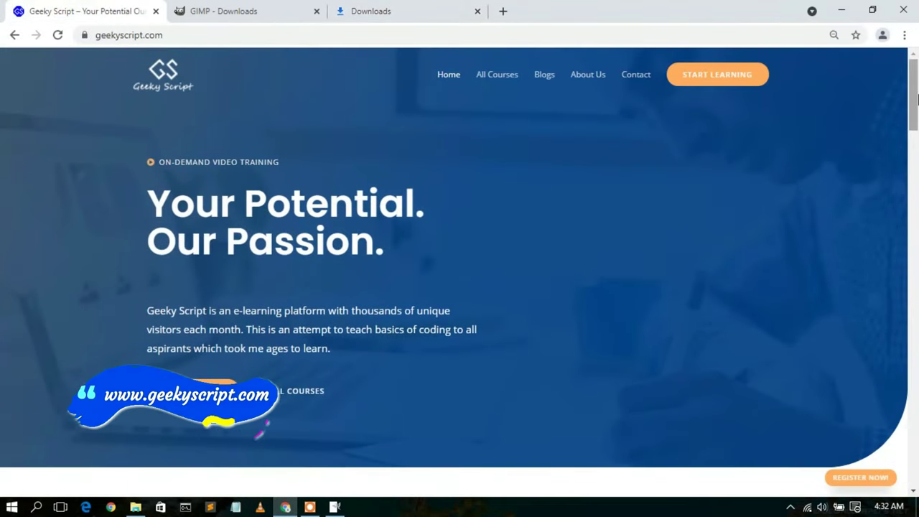
drag(914, 99, 917, 266)
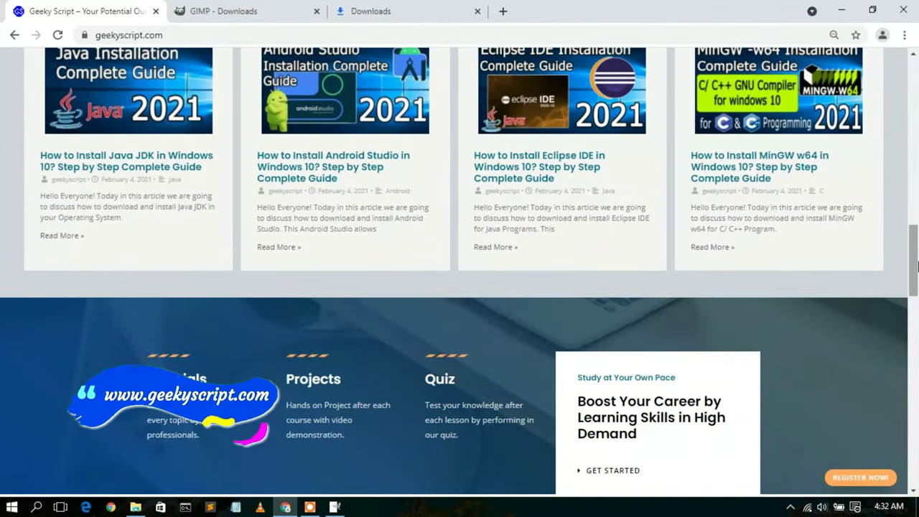
click(842, 7)
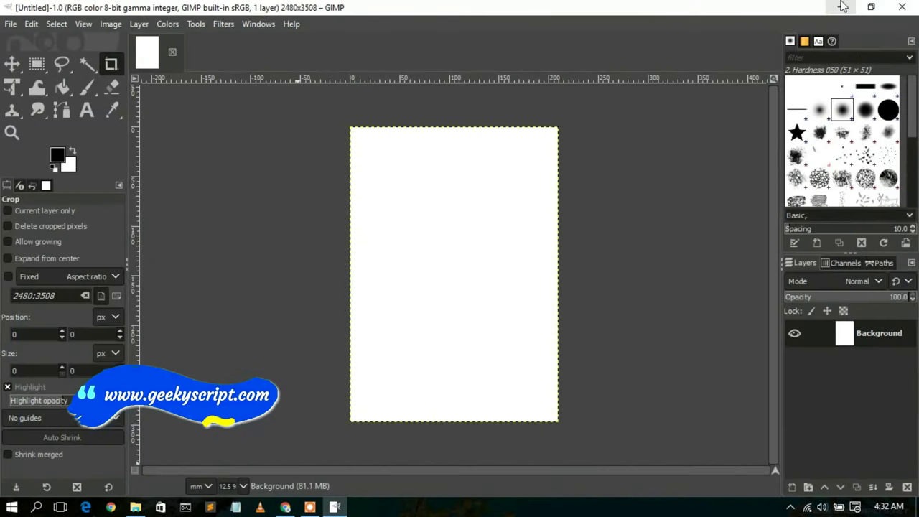